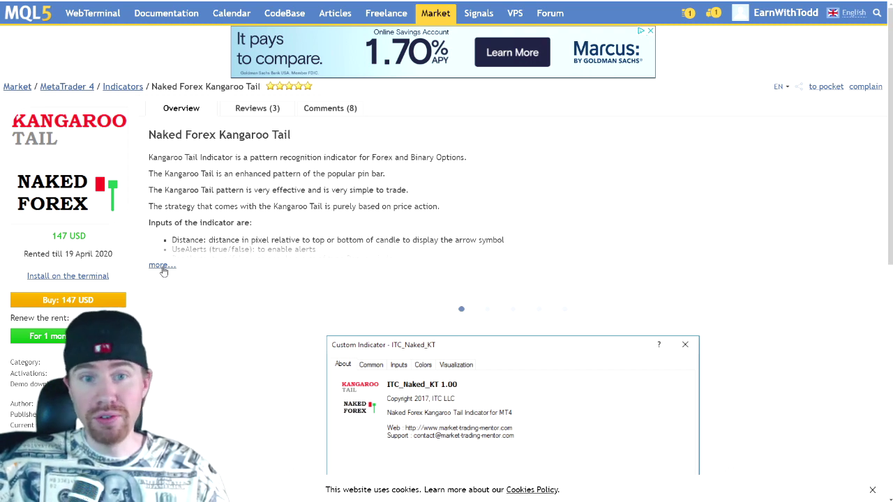
# Review the Kangaroo Tail description and screenshots, then rent it for one month at 17 USD.
pyautogui.click(162, 267)
pyautogui.scroll(-4, 285, 323)
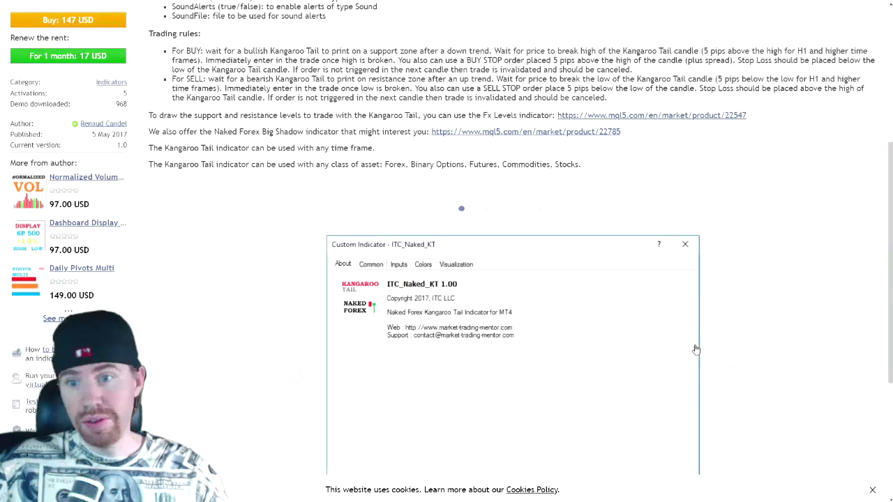
pyautogui.click(731, 377)
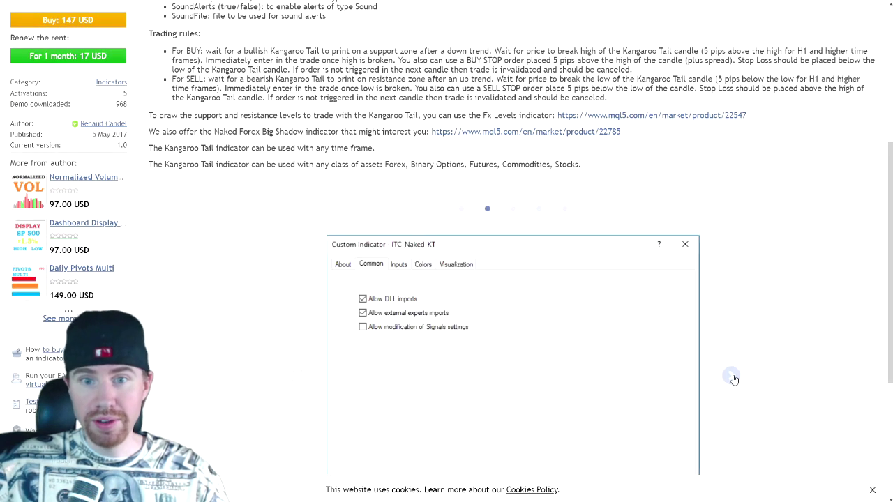
pyautogui.click(732, 377)
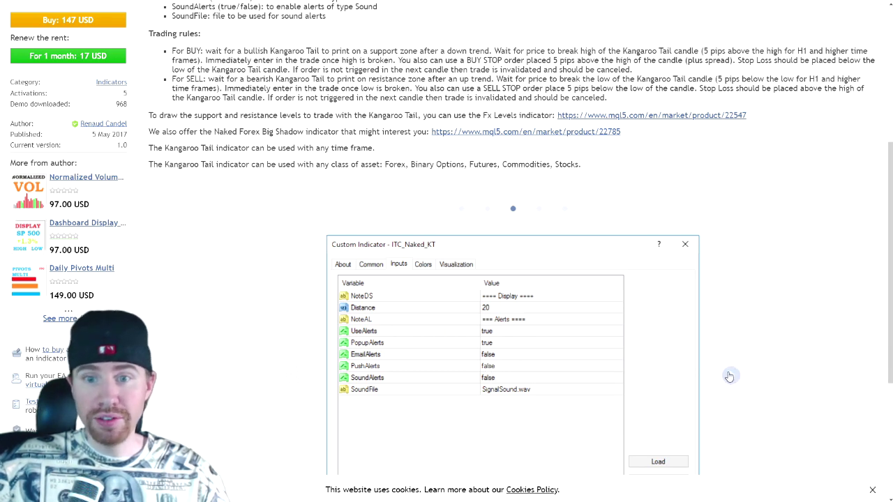
pyautogui.scroll(3, 215, 212)
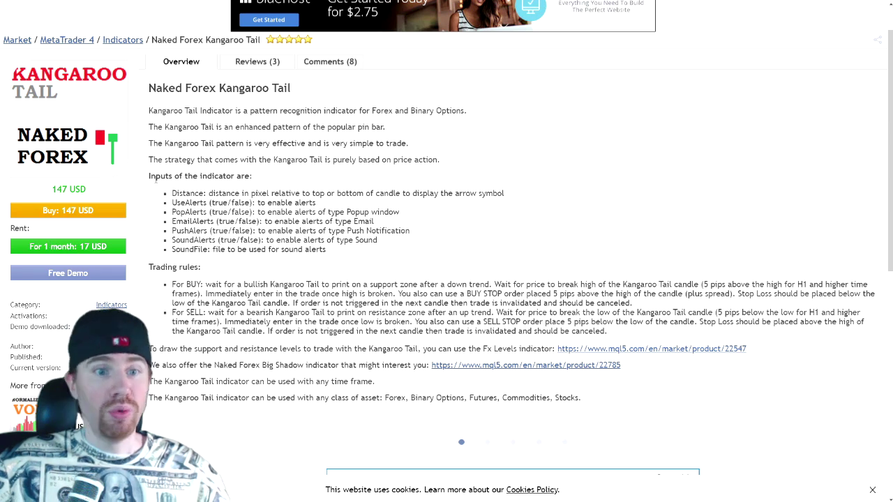
pyautogui.click(65, 246)
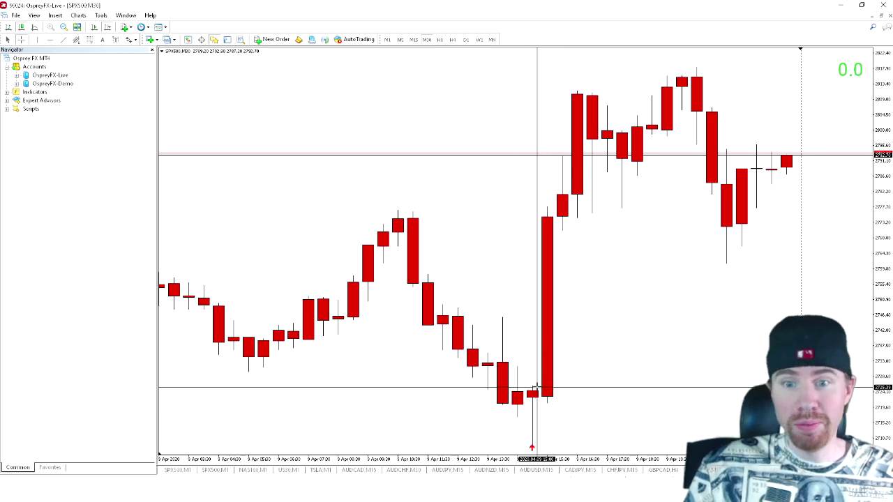
pyautogui.moveTo(534, 388); pyautogui.dragTo(695, 65)
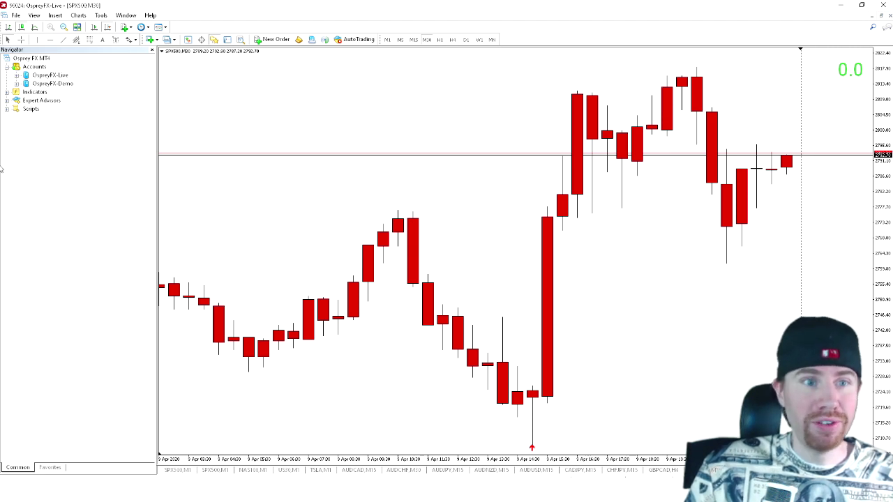
# Show the Terminal's Market Purchased list with Naked Forex Kangaroo Tail and MT4 to Tigrm.
pyautogui.click(35, 15)
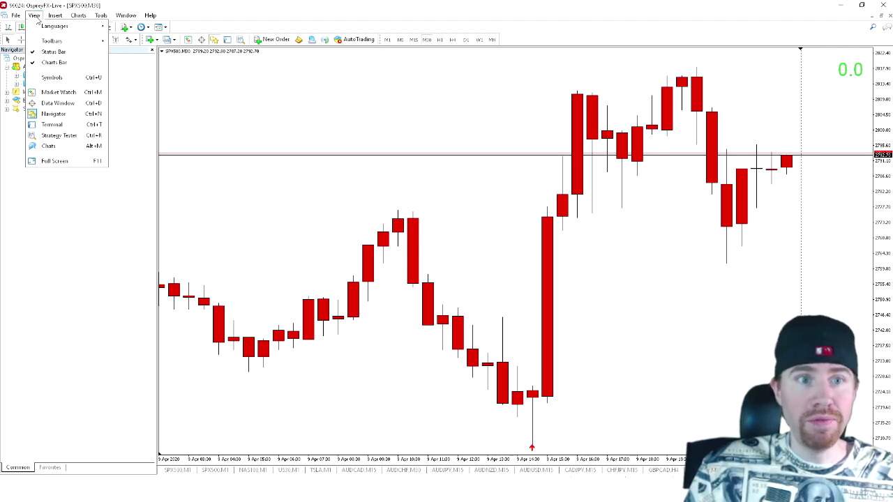
pyautogui.click(55, 125)
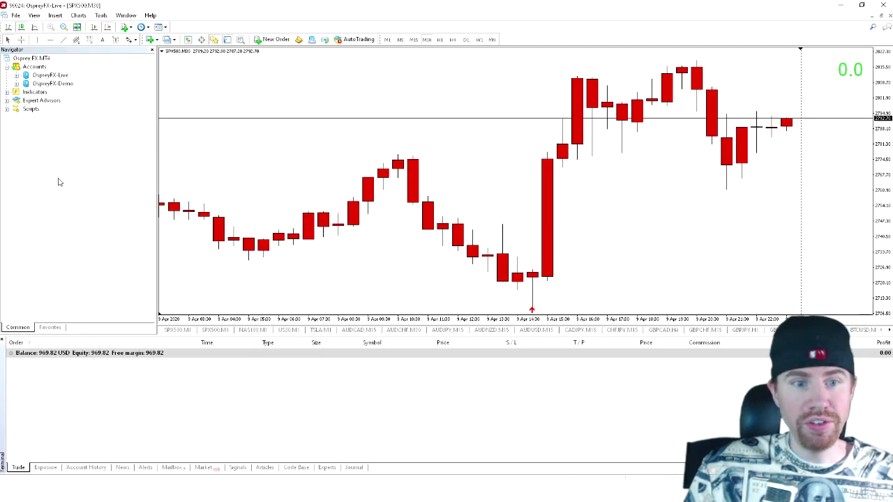
pyautogui.click(203, 467)
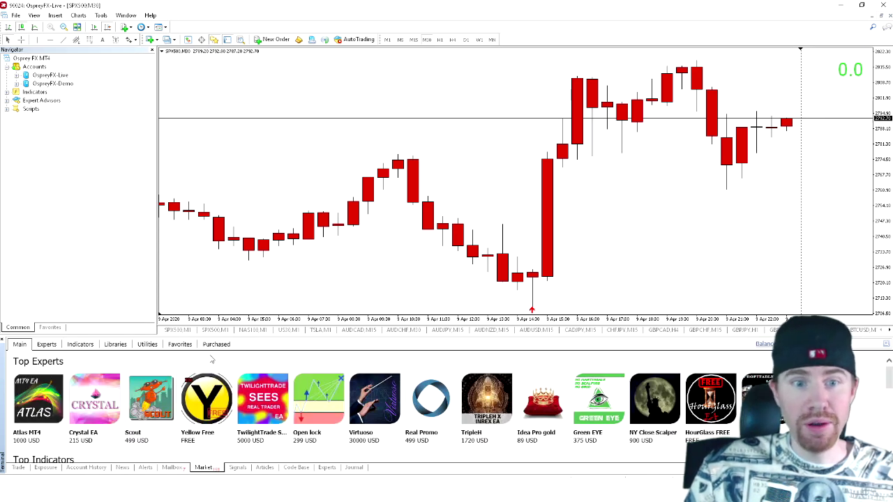
pyautogui.click(217, 344)
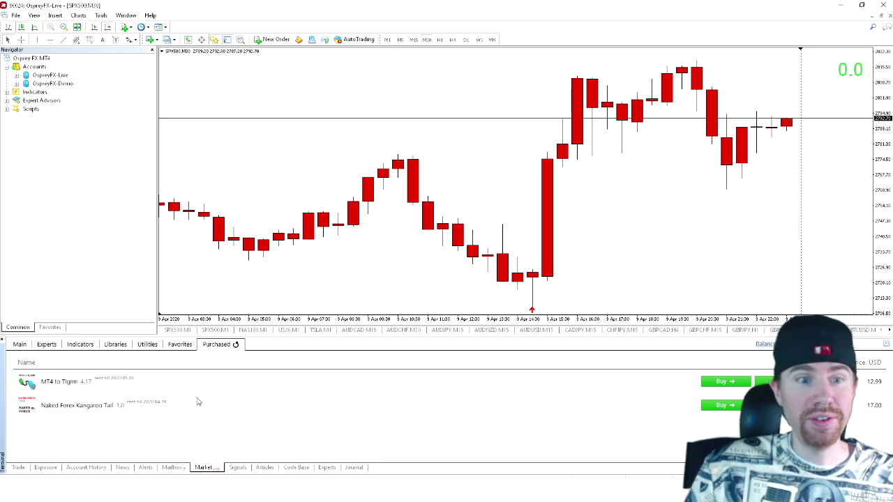
pyautogui.click(16, 15)
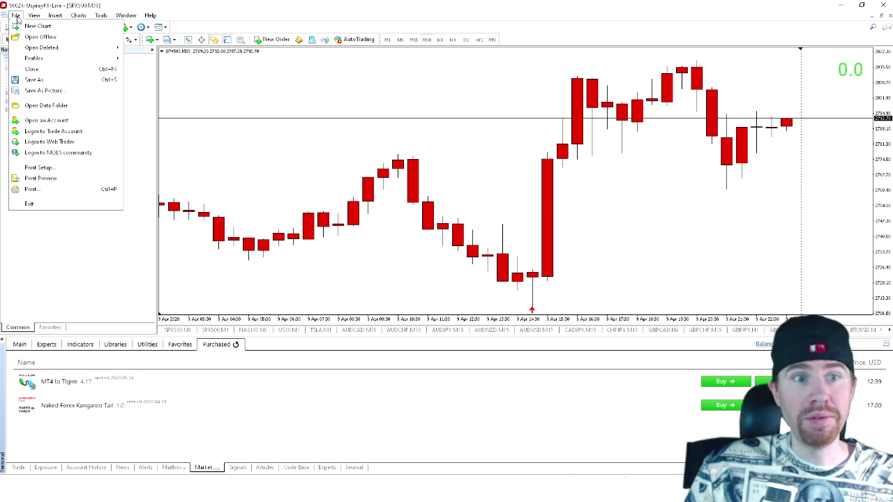
# Confirm the MQL5.community login in Options, then hide the Terminal with Ctrl+T.
pyautogui.click(50, 153)
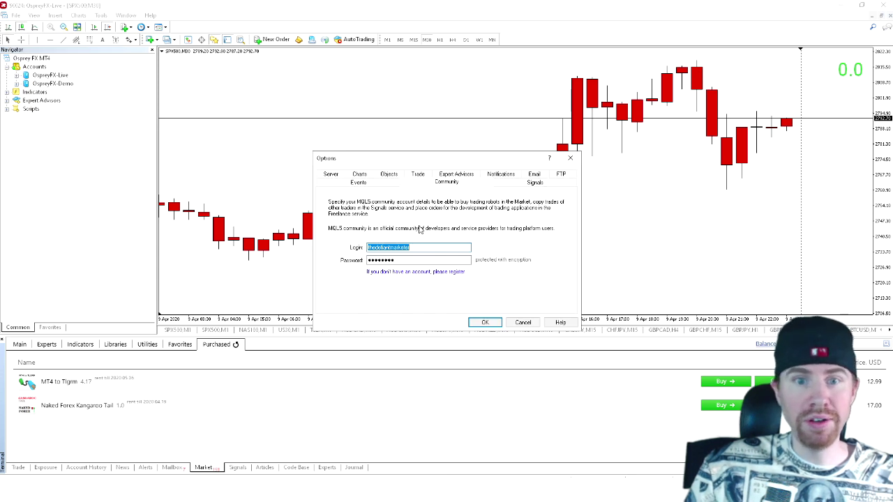
pyautogui.click(487, 324)
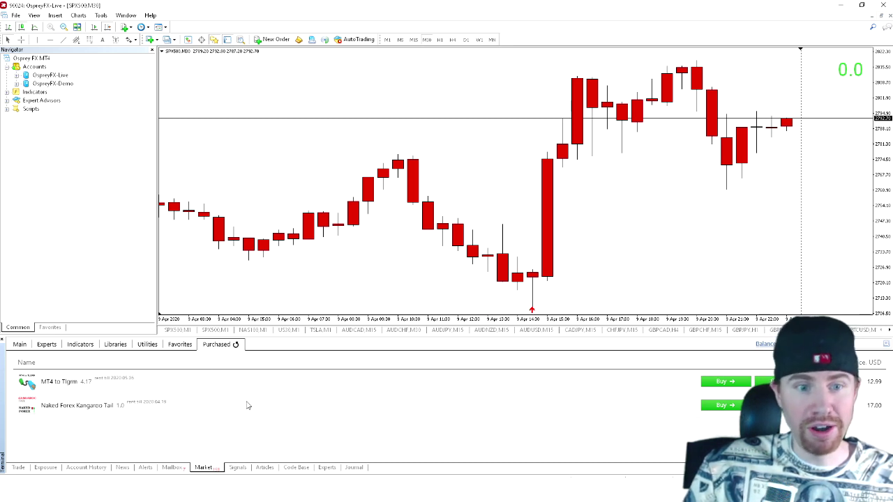
pyautogui.hotkey('ctrl', 't')
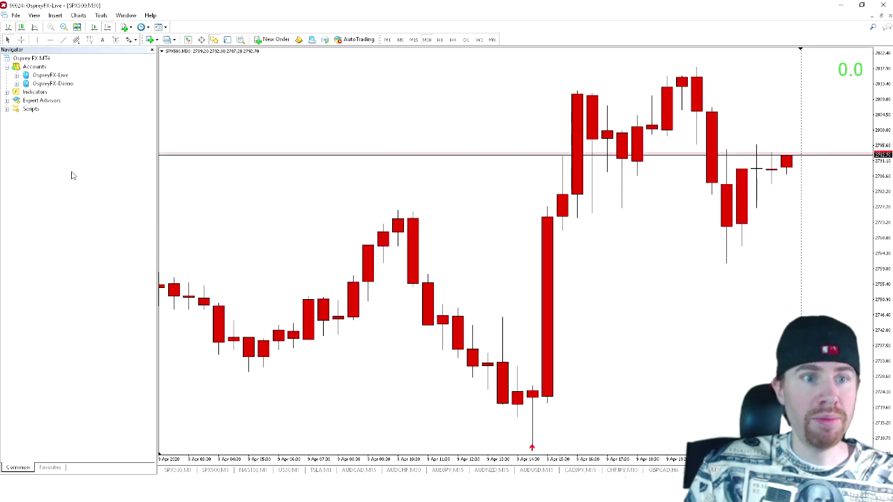
# Attach Naked Forex Kangaroo Tail from Navigator's Market indicators to the AUDUSD H1 chart.
pyautogui.click(7, 93)
pyautogui.click(17, 134)
pyautogui.click(16, 134)
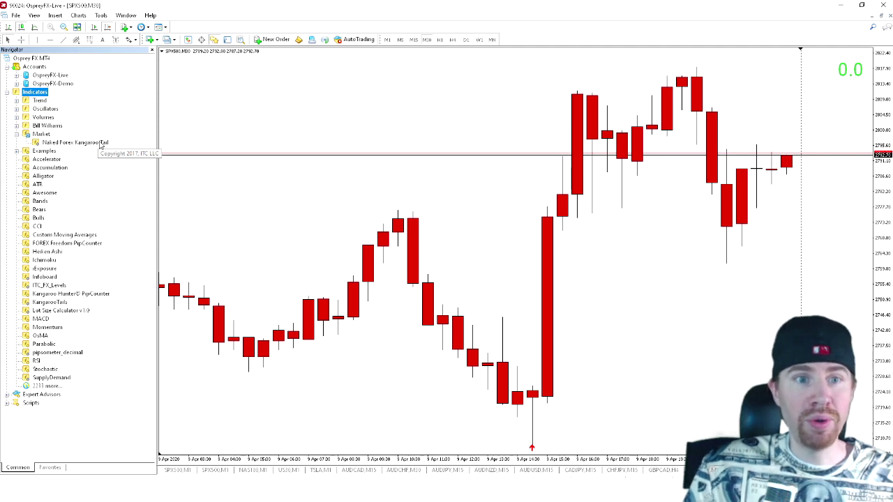
pyautogui.hotkey('ctrl', 'Tab')
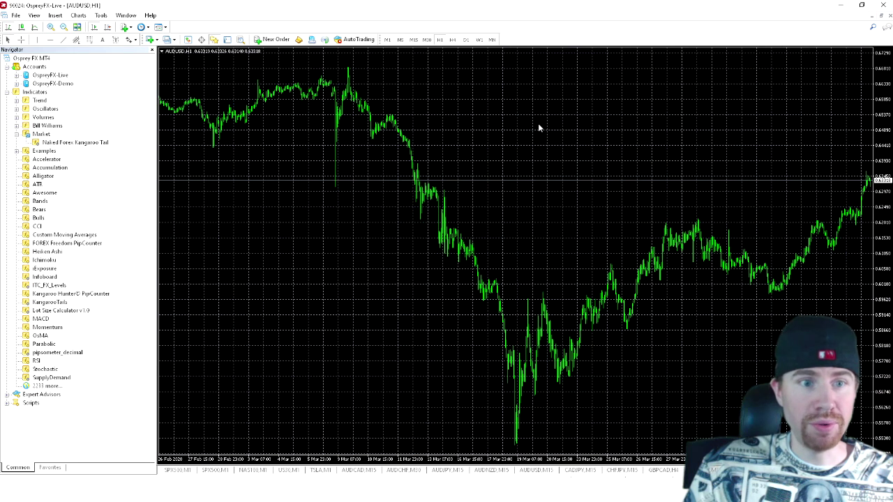
pyautogui.moveTo(73, 144); pyautogui.dragTo(362, 161)
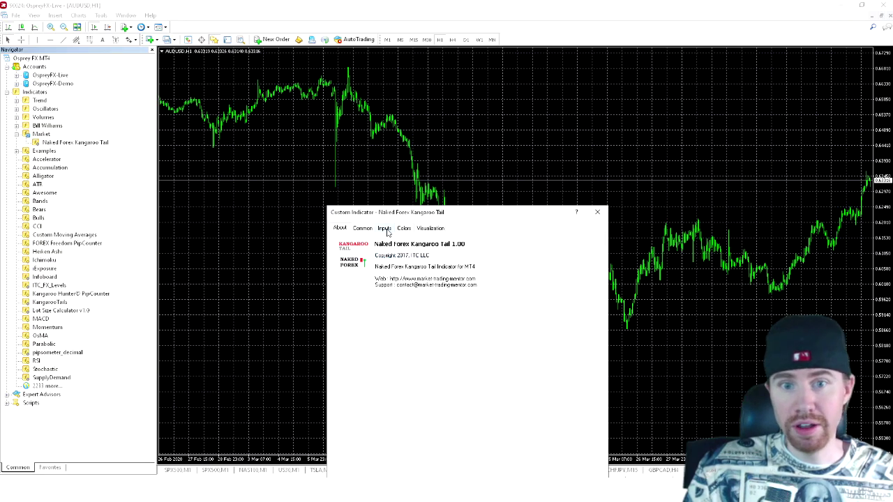
# Set SoundAlerts, PushAlerts and EmailAlerts to true in the indicator's Inputs.
pyautogui.click(384, 229)
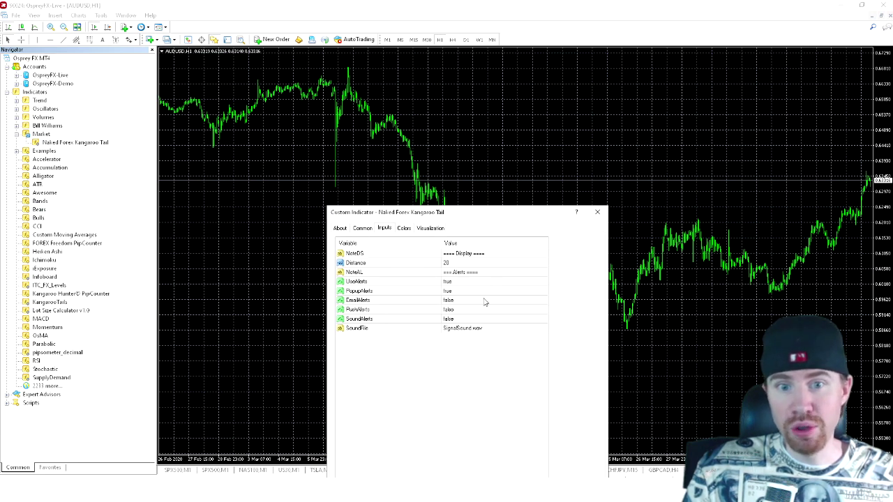
pyautogui.click(461, 321)
pyautogui.click(543, 320)
pyautogui.click(471, 329)
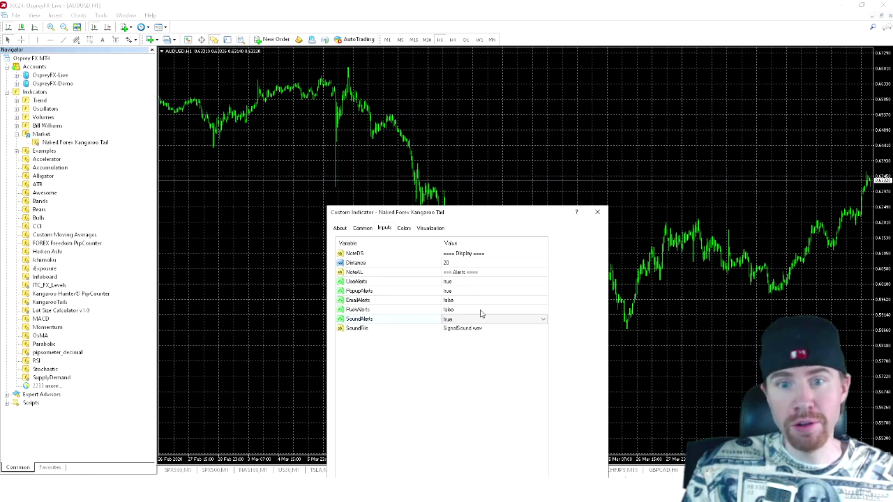
pyautogui.click(480, 310)
pyautogui.click(544, 310)
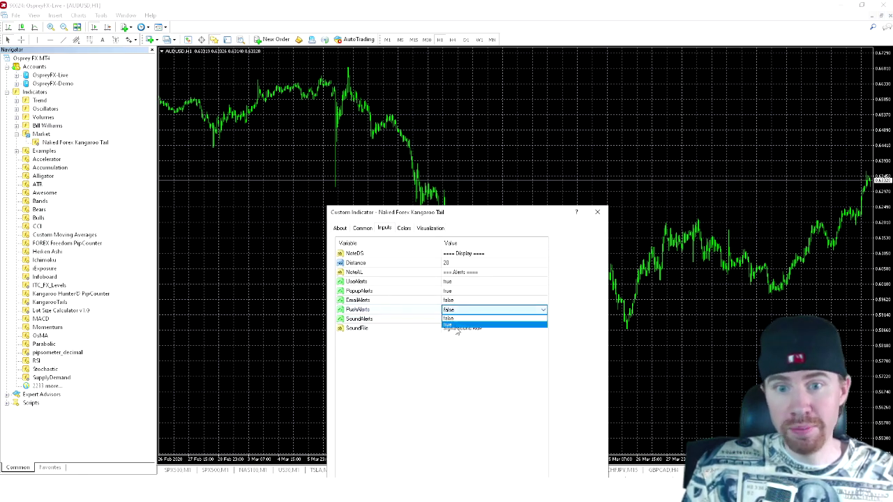
pyautogui.click(459, 325)
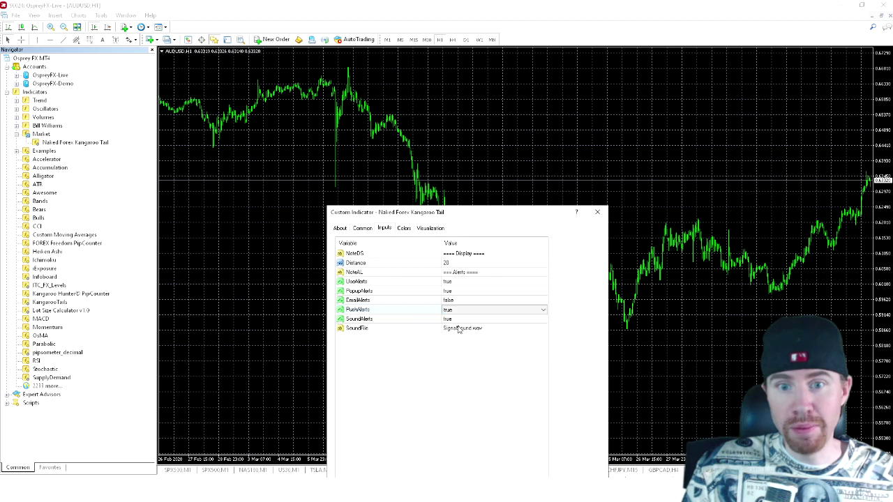
pyautogui.click(457, 300)
pyautogui.click(457, 300)
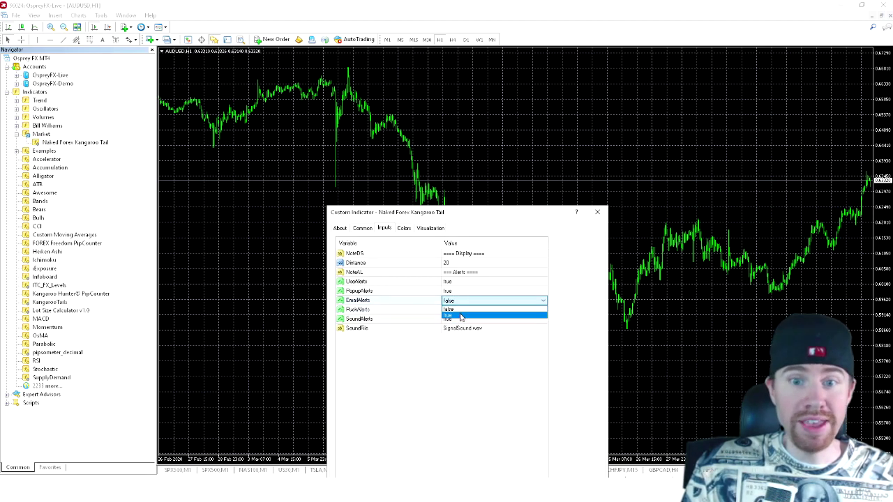
pyautogui.click(460, 316)
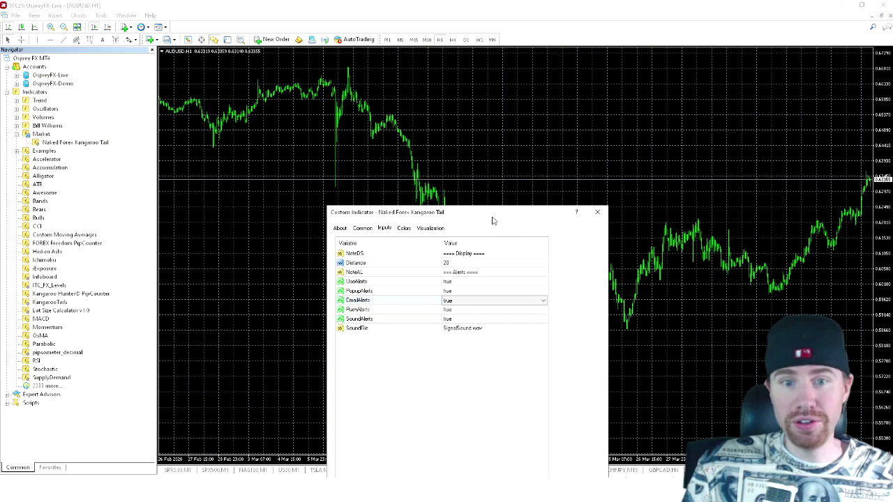
# Close the indicator dialog and send a test push notification from Options > Notifications.
pyautogui.click(597, 212)
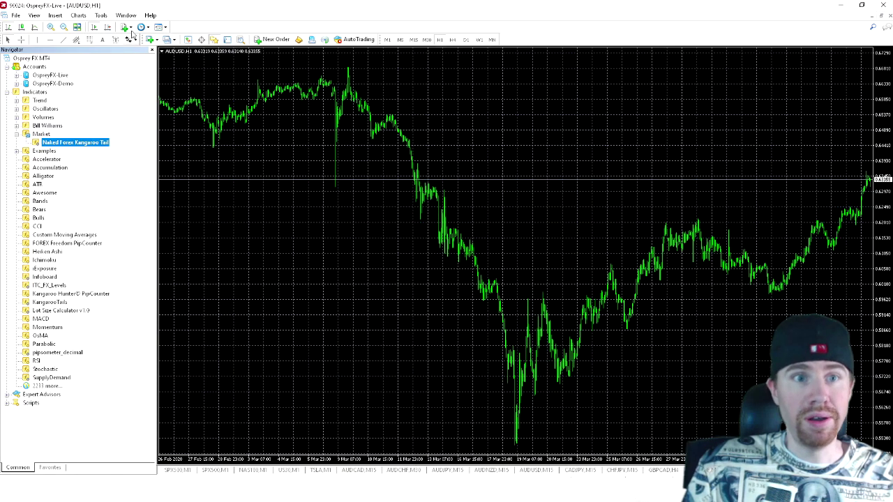
pyautogui.click(101, 15)
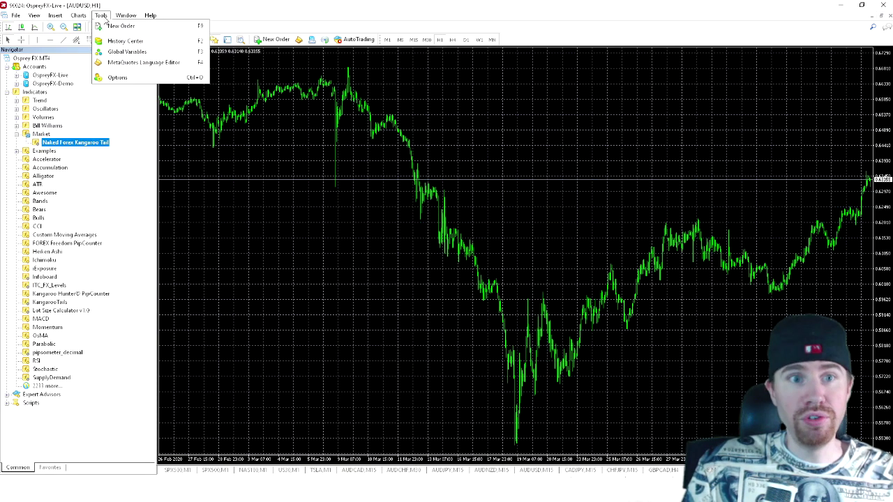
pyautogui.click(118, 79)
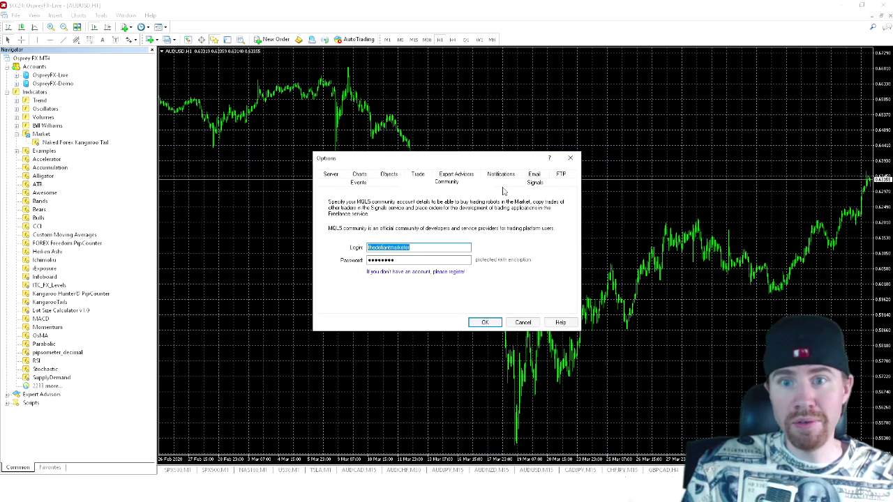
pyautogui.click(502, 174)
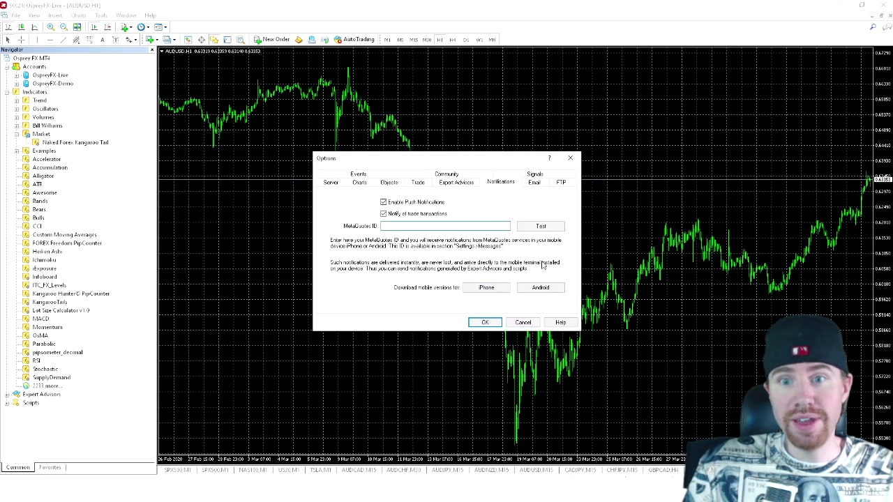
pyautogui.click(548, 227)
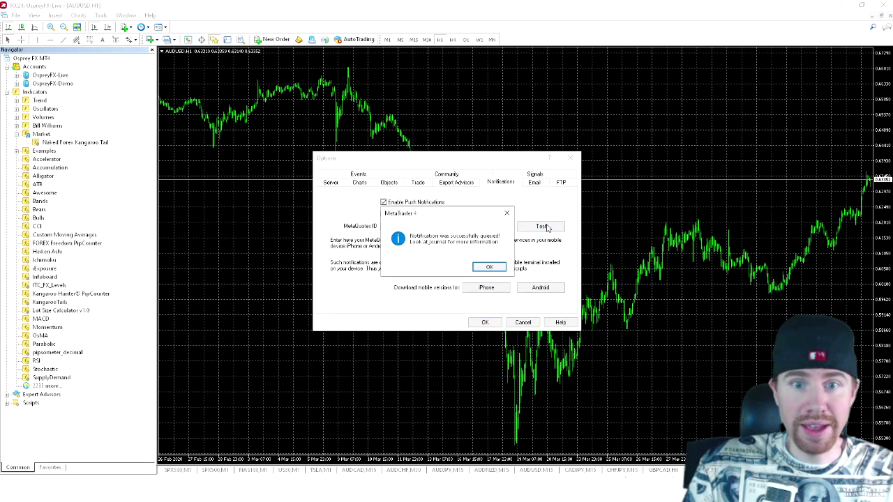
pyautogui.click(498, 268)
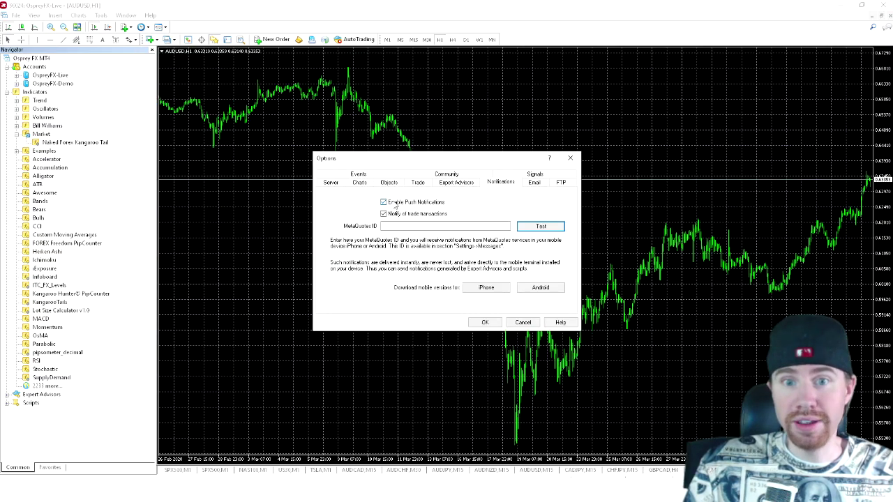
# Keep Enable Push Notifications checked with the MetaQuotes ID, then close Options.
pyautogui.click(385, 203)
pyautogui.click(384, 203)
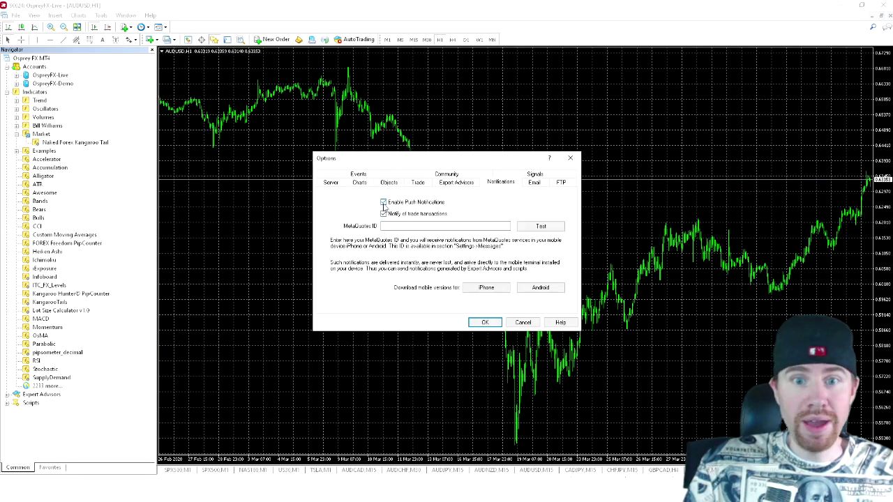
pyautogui.click(460, 226)
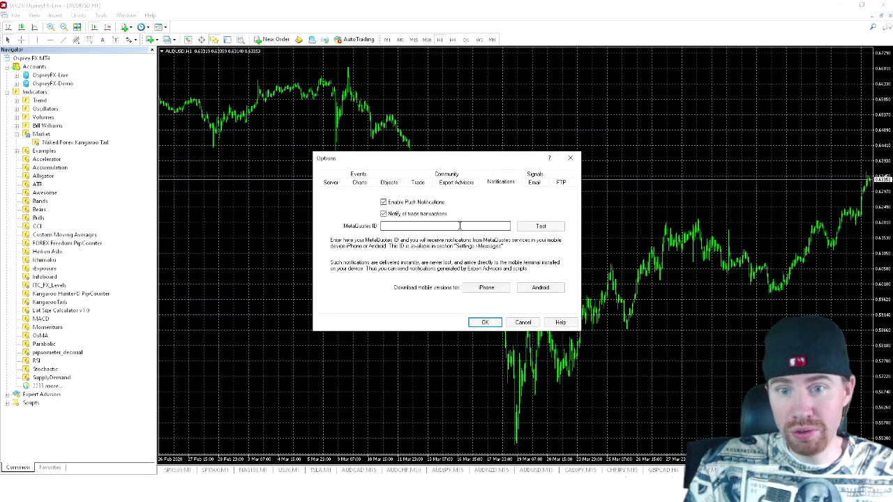
pyautogui.press('Escape')
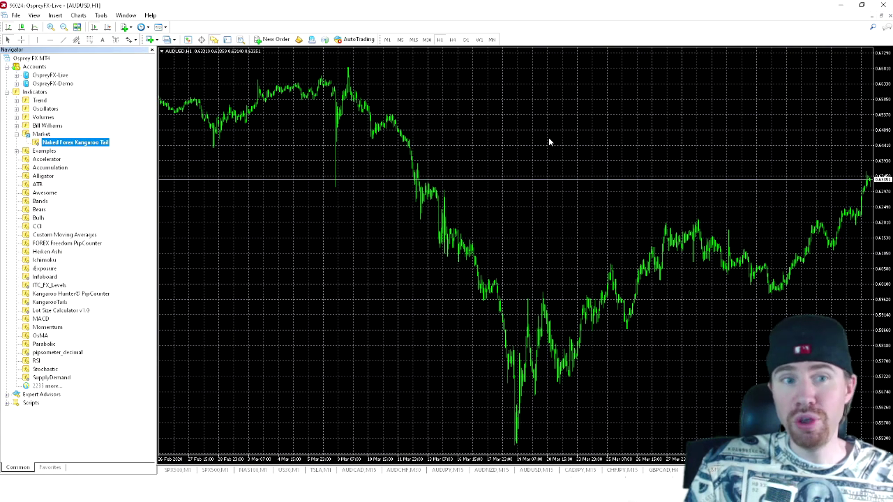
# Add Kangaroo Tail to the SPX500 M30 chart and load Twitch Template.tpl onto it.
pyautogui.moveTo(90, 145); pyautogui.dragTo(533, 289)
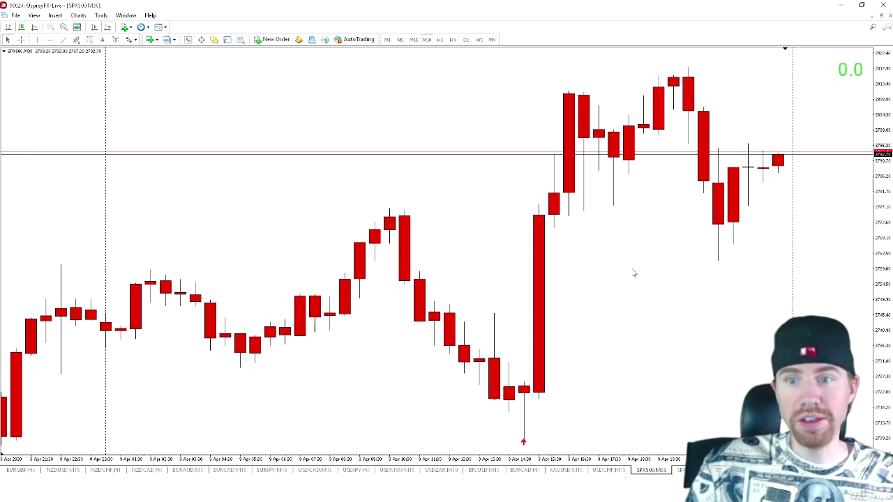
pyautogui.rightClick(629, 278)
pyautogui.moveTo(700, 148)
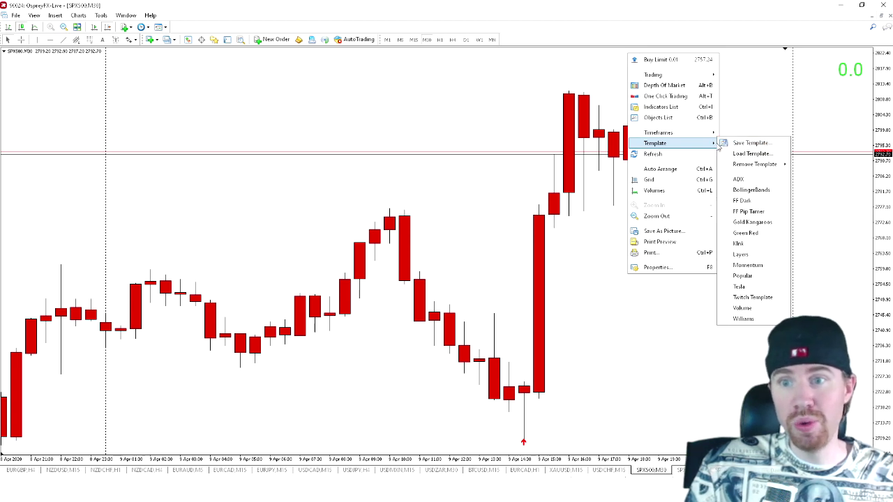
pyautogui.click(768, 157)
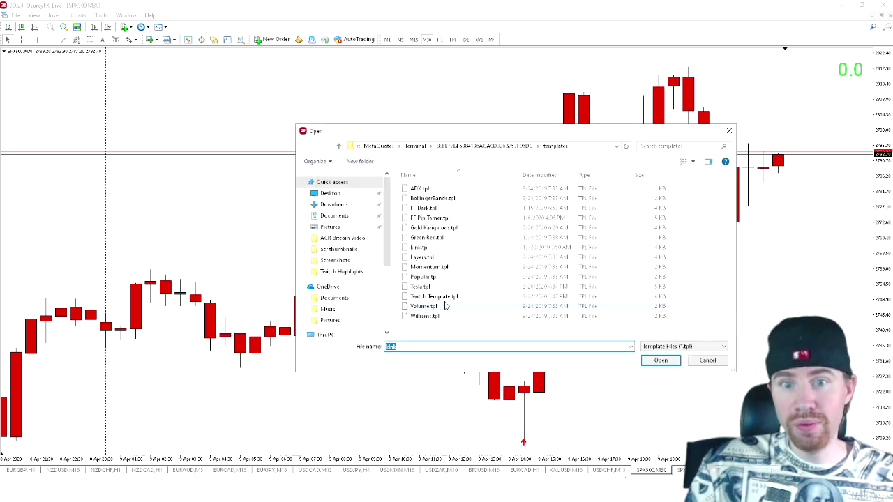
pyautogui.click(467, 297)
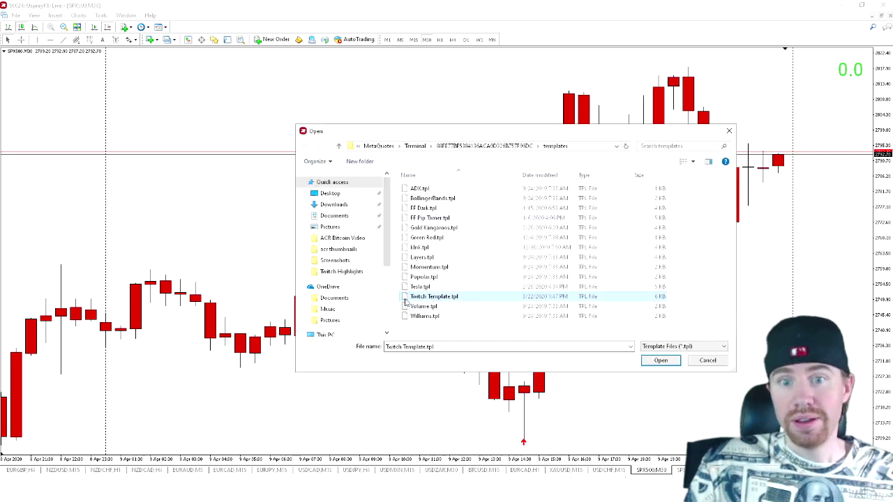
pyautogui.click(662, 362)
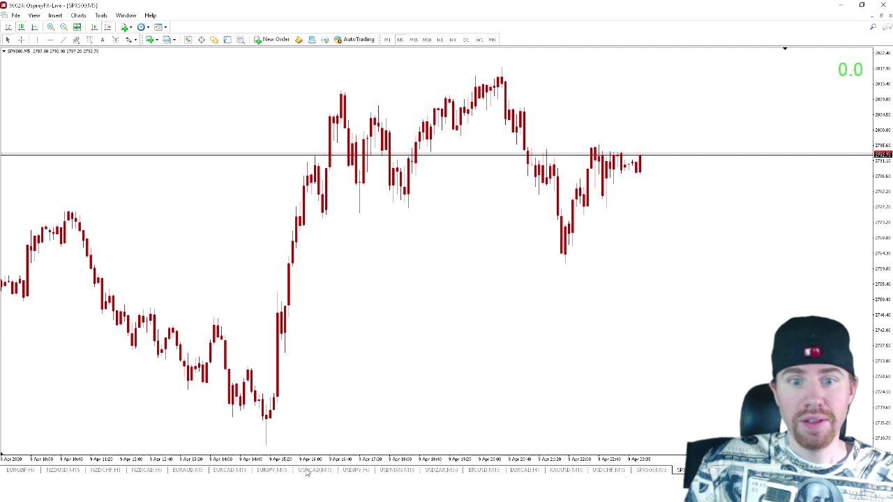
# Switch to the USDCAD M15 chart and load Twitch Template.tpl onto it.
pyautogui.click(315, 471)
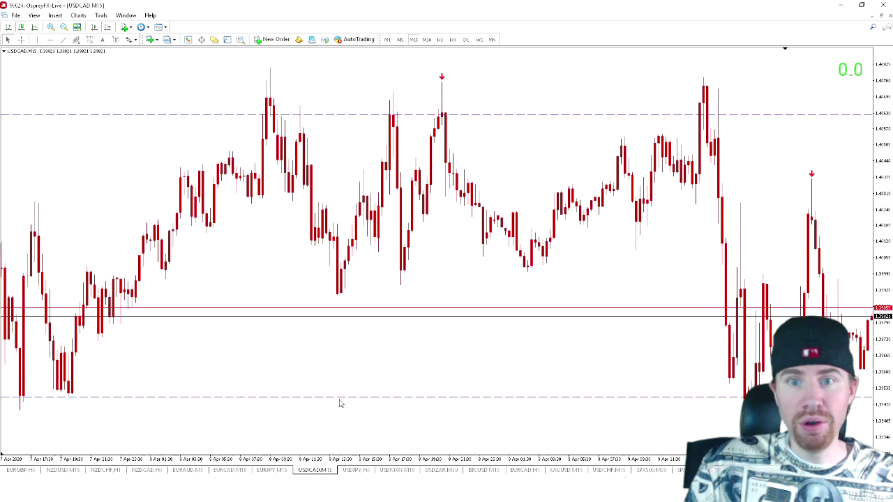
pyautogui.moveTo(620, 226); pyautogui.dragTo(490, 232)
pyautogui.rightClick(670, 218)
pyautogui.moveTo(736, 305)
pyautogui.click(785, 315)
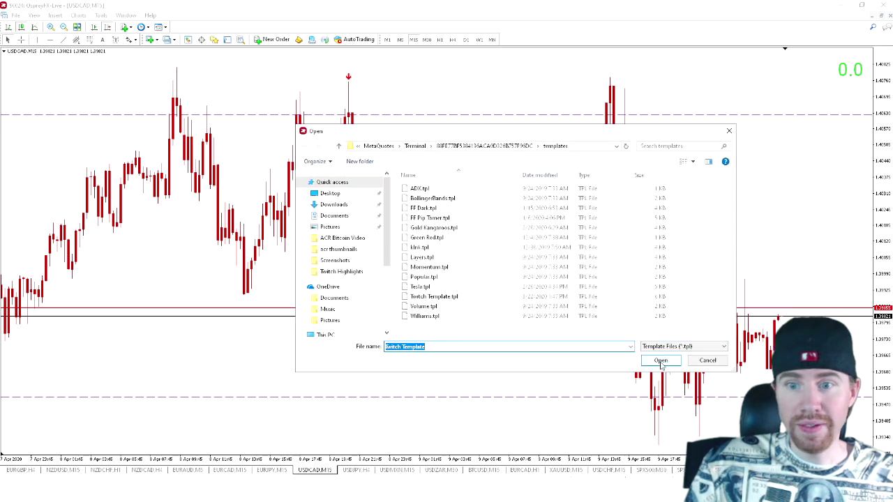
pyautogui.click(632, 358)
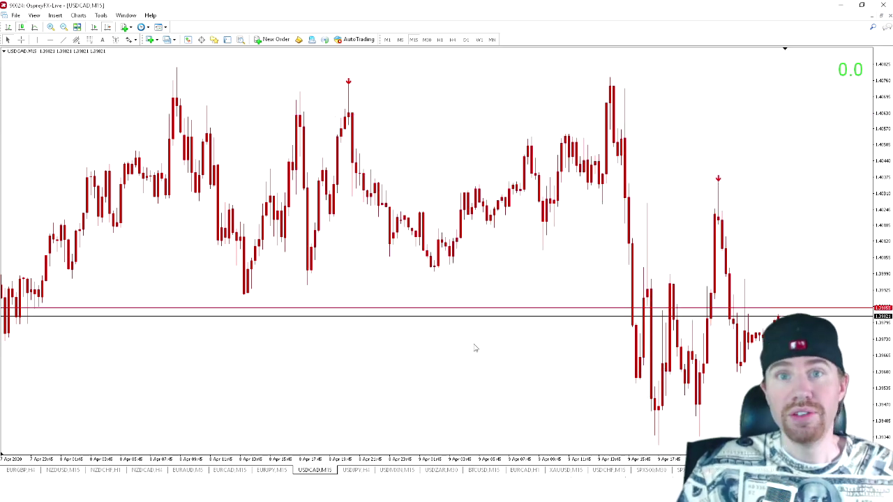